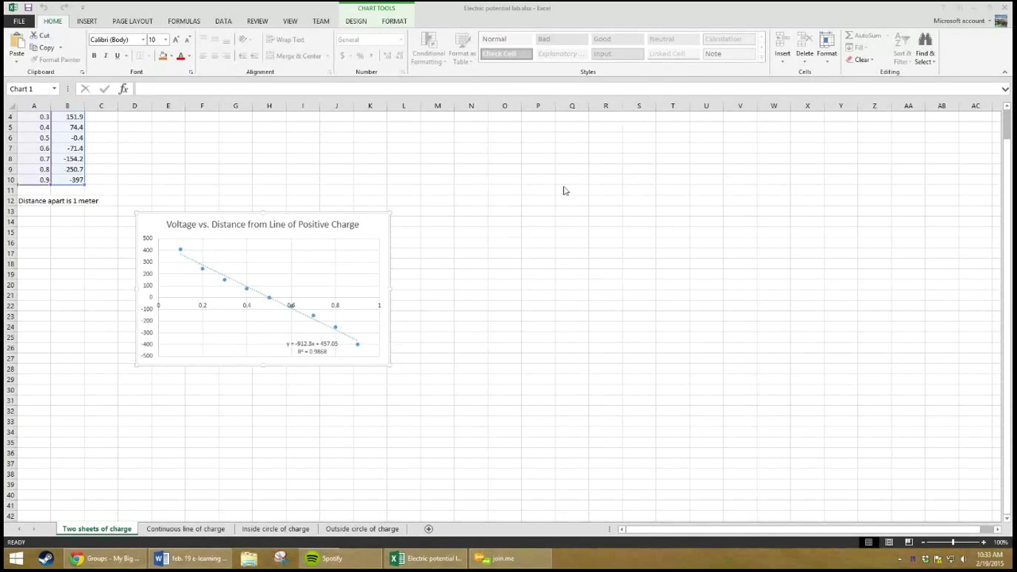
# - Examine the "Voltage vs. Distance from Line of Positive Charge" chart, its end data points and the voltage data table
pyautogui.click(559, 19)
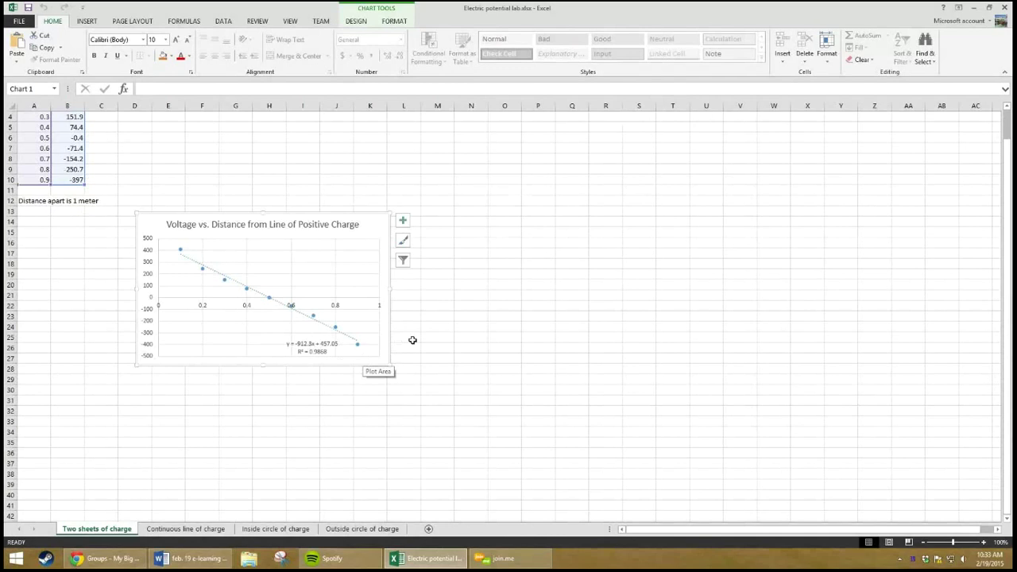
pyautogui.click(494, 357)
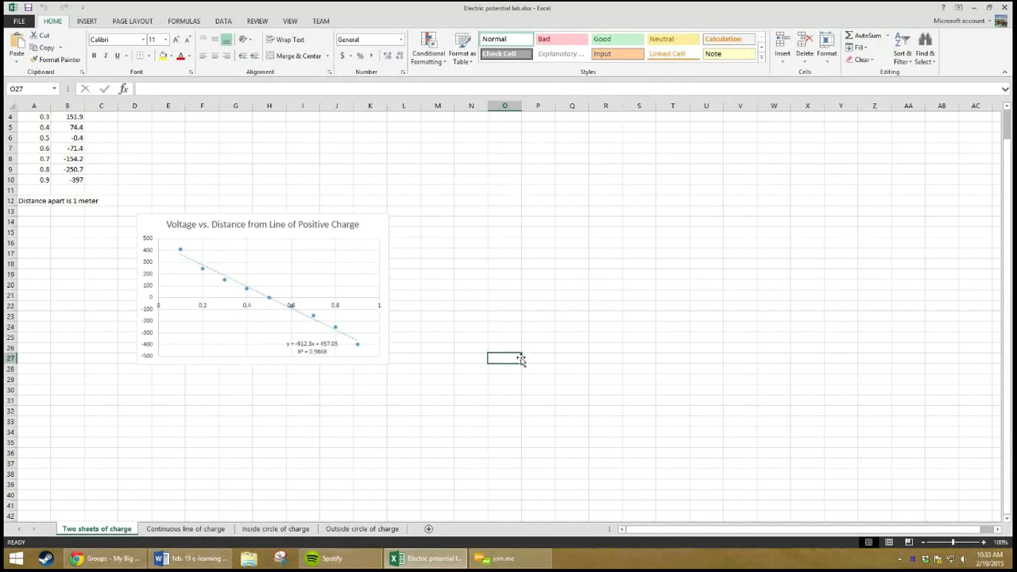
pyautogui.scroll(1, 520, 358)
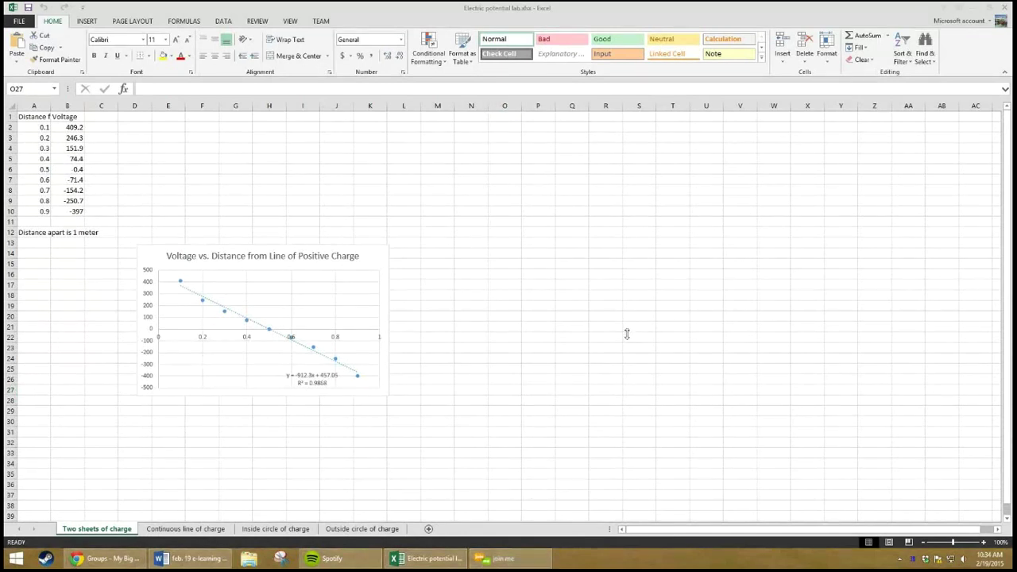
pyautogui.click(546, 335)
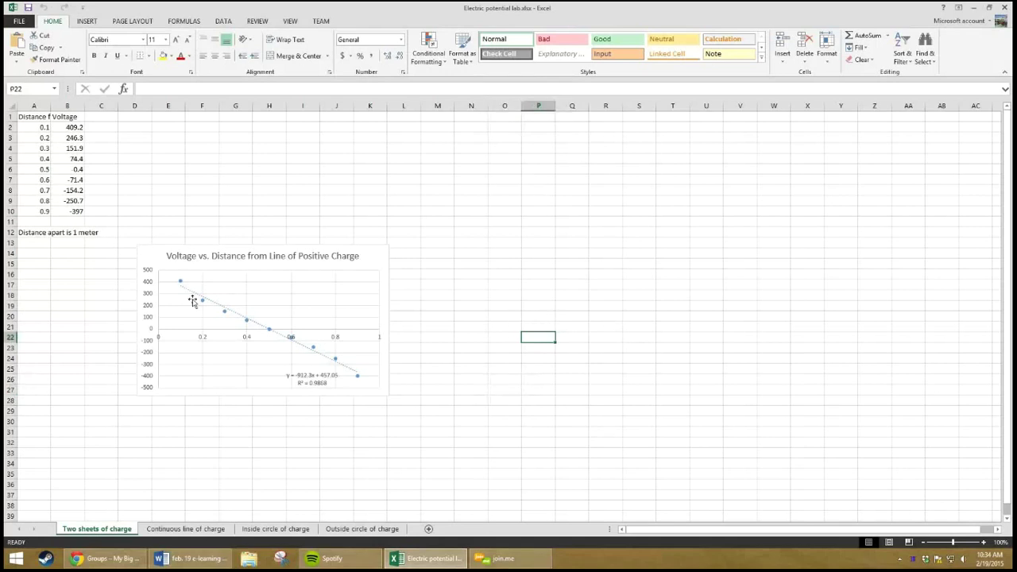
pyautogui.click(358, 376)
pyautogui.click(454, 355)
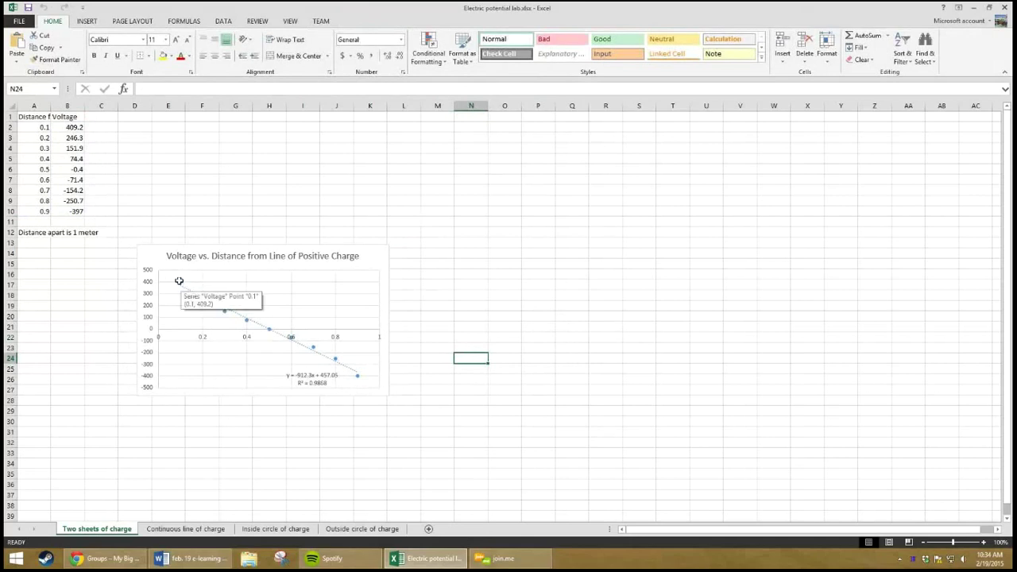
pyautogui.click(178, 280)
pyautogui.click(244, 136)
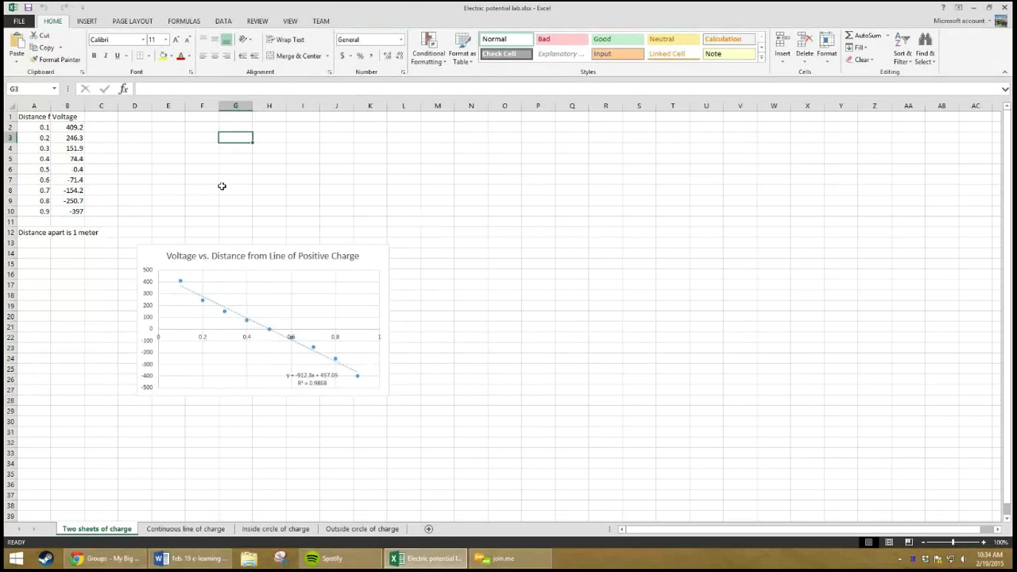
pyautogui.moveTo(161, 159); pyautogui.dragTo(296, 164)
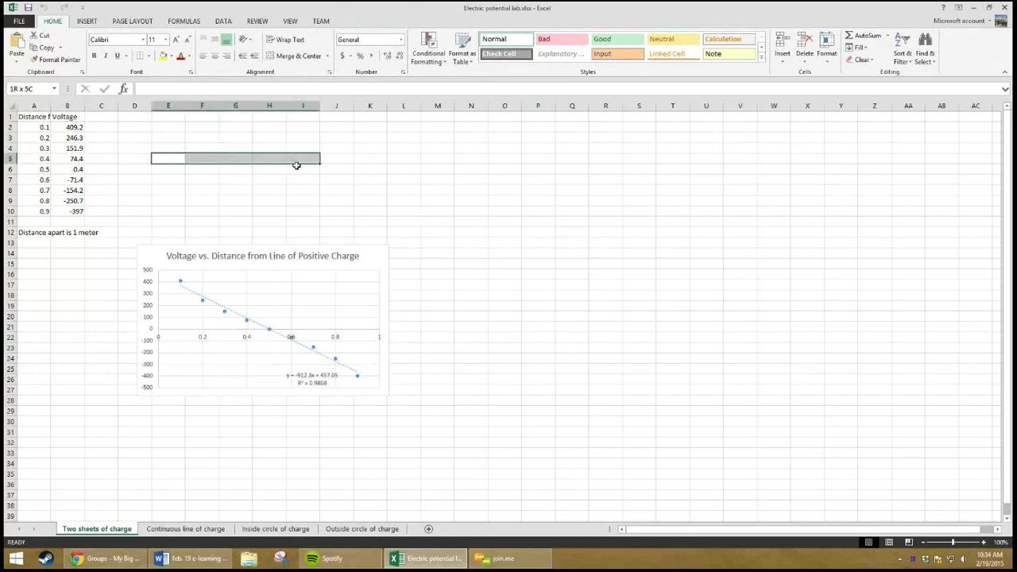
pyautogui.click(178, 199)
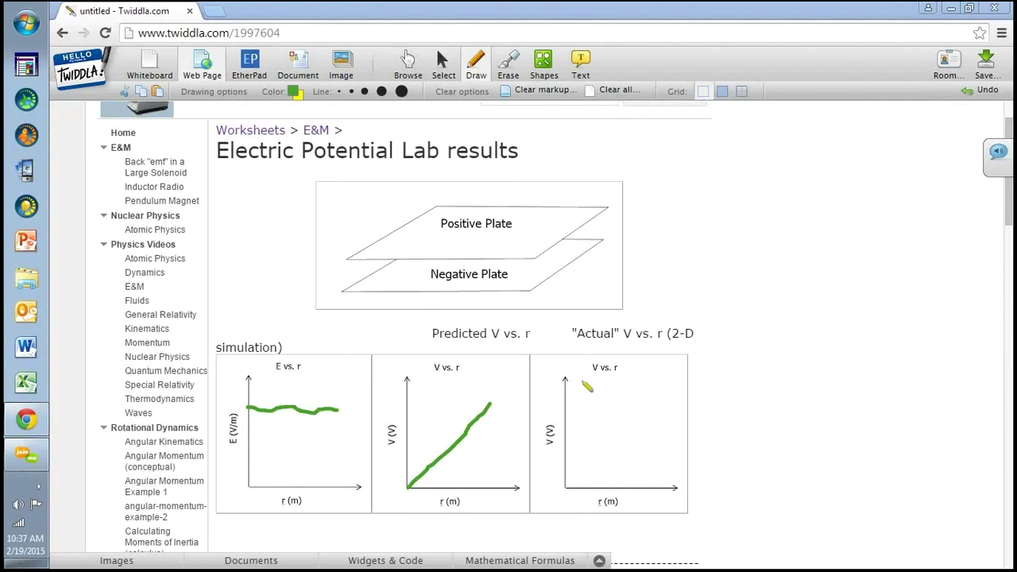
# - Draw a falling green curve on the parallel plates' "Actual" V vs. r graph and underline "2-D" in its label
pyautogui.moveTo(578, 400); pyautogui.dragTo(617, 469)
pyautogui.moveTo(649, 502); pyautogui.dragTo(682, 540)
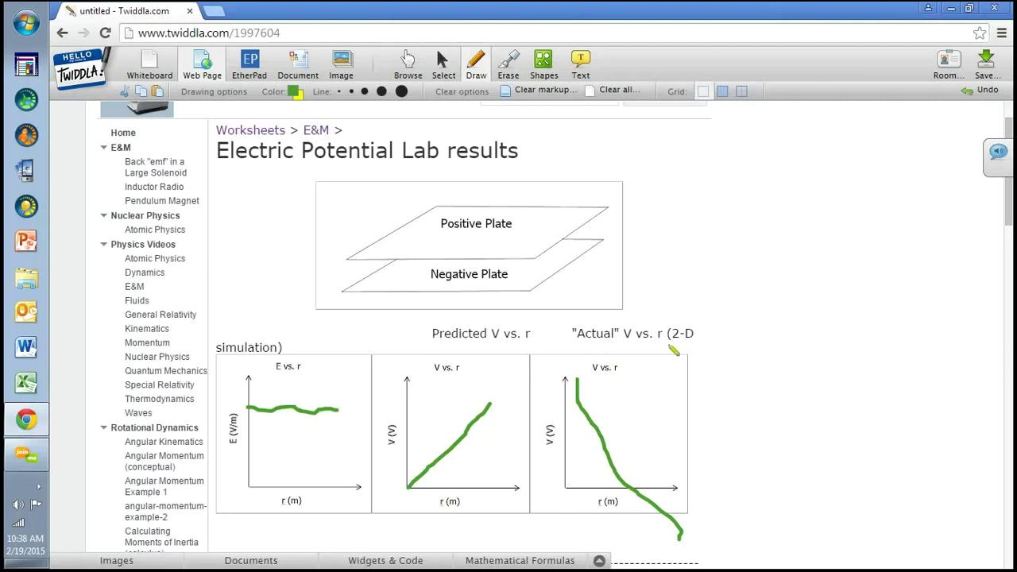
pyautogui.moveTo(669, 346); pyautogui.dragTo(698, 348)
# - Erase the upper part of the green curve on the "Actual" V vs. r graph and draw a straight descending blue line there
pyautogui.click(507, 63)
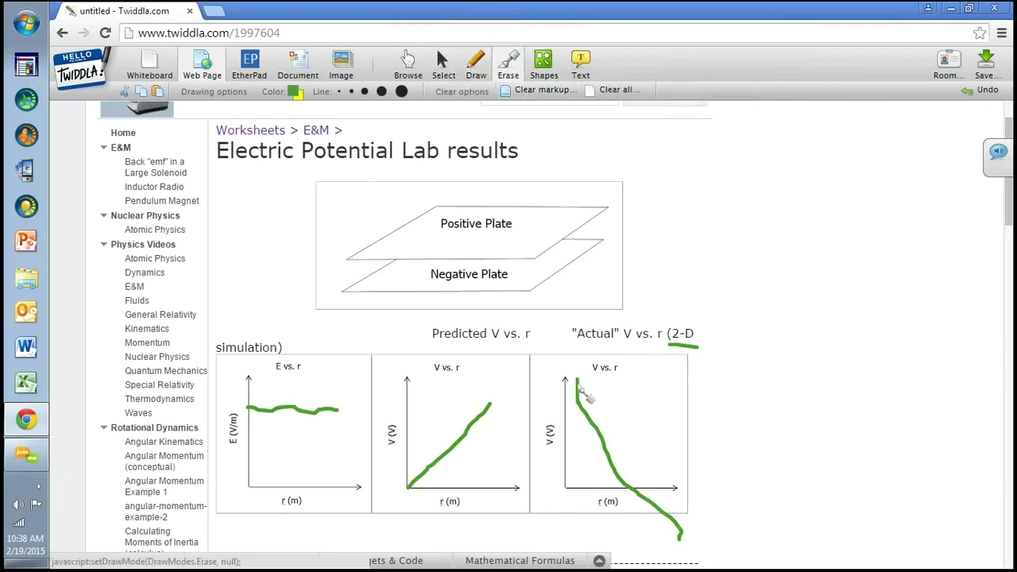
pyautogui.moveTo(586, 393); pyautogui.dragTo(637, 477)
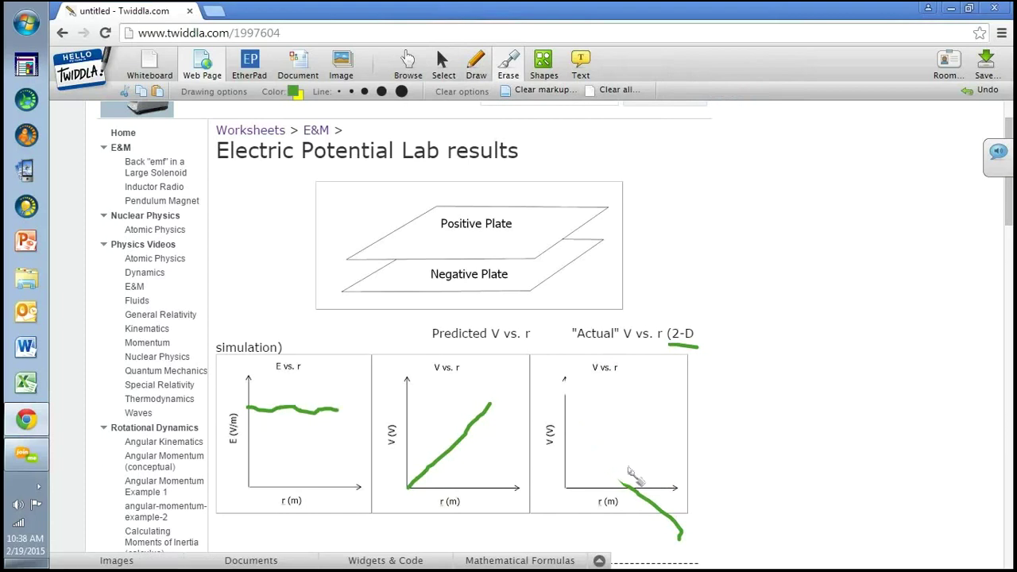
pyautogui.click(300, 96)
pyautogui.click(489, 266)
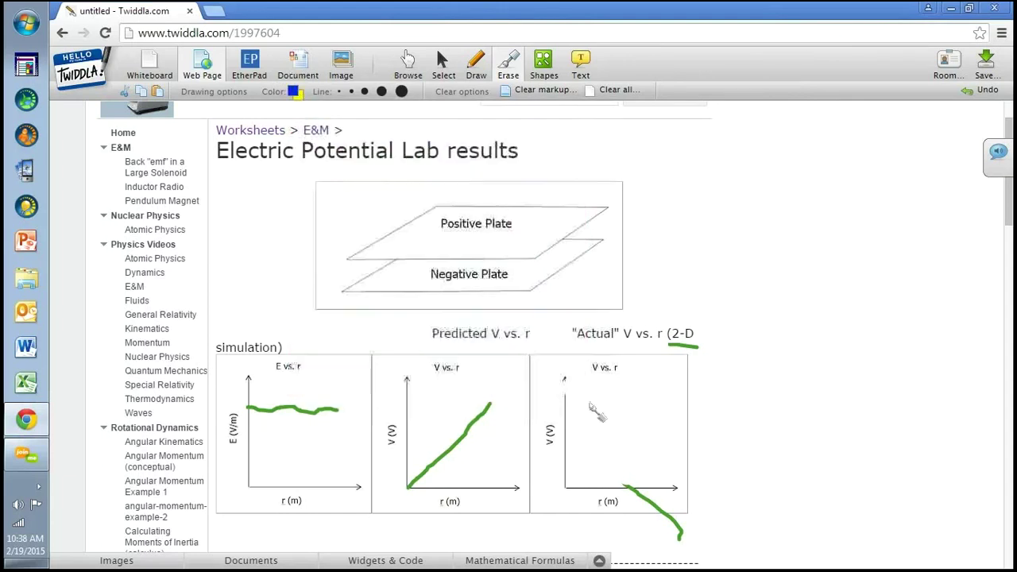
pyautogui.click(467, 79)
pyautogui.moveTo(565, 399); pyautogui.dragTo(650, 485)
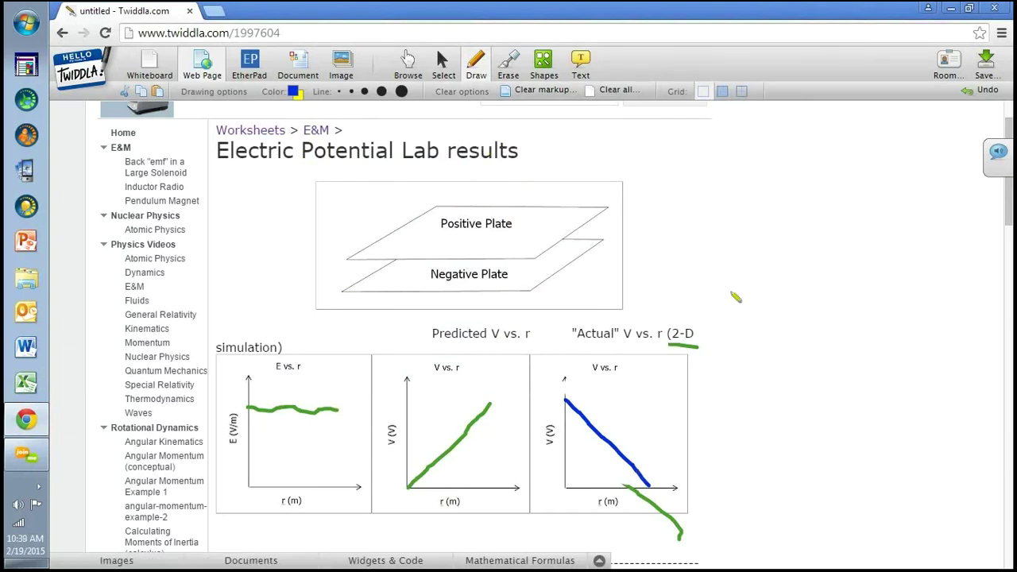
# - Draw a blue curve falling from the dashed line on the hand-drawn V–r axes beside the outside-sphere graphs
pyautogui.scroll(-4, 735, 296)
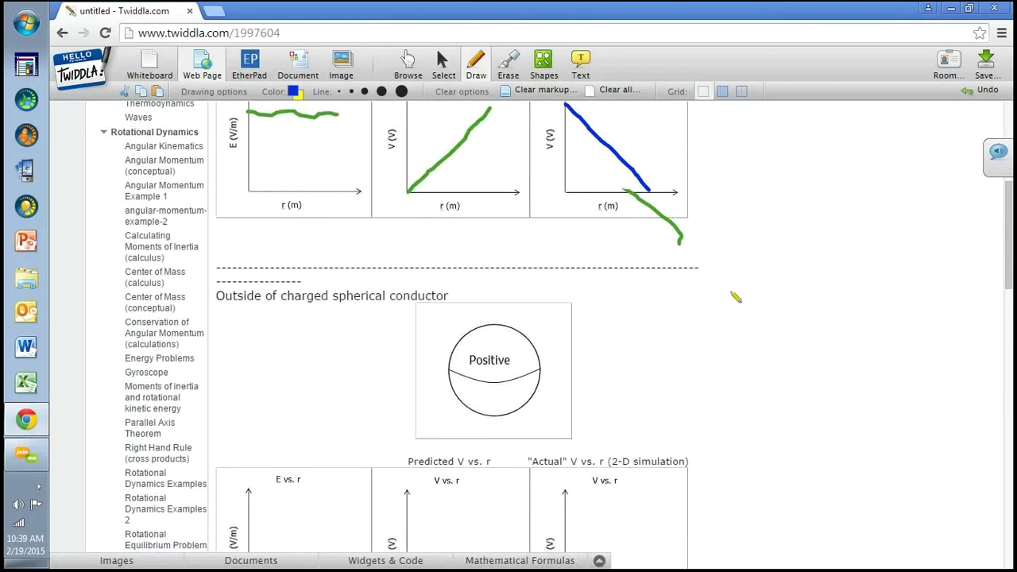
pyautogui.scroll(-2, 735, 297)
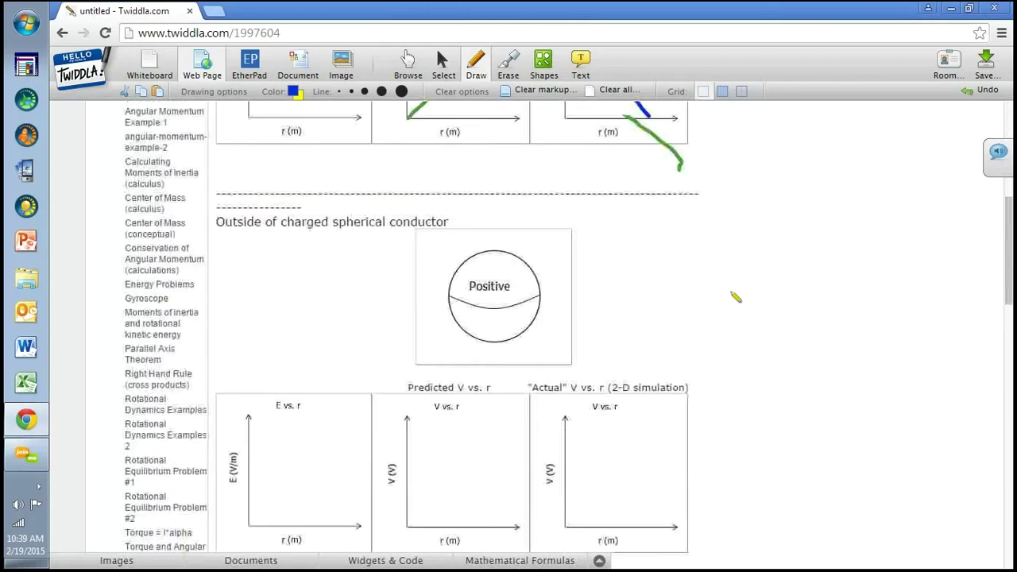
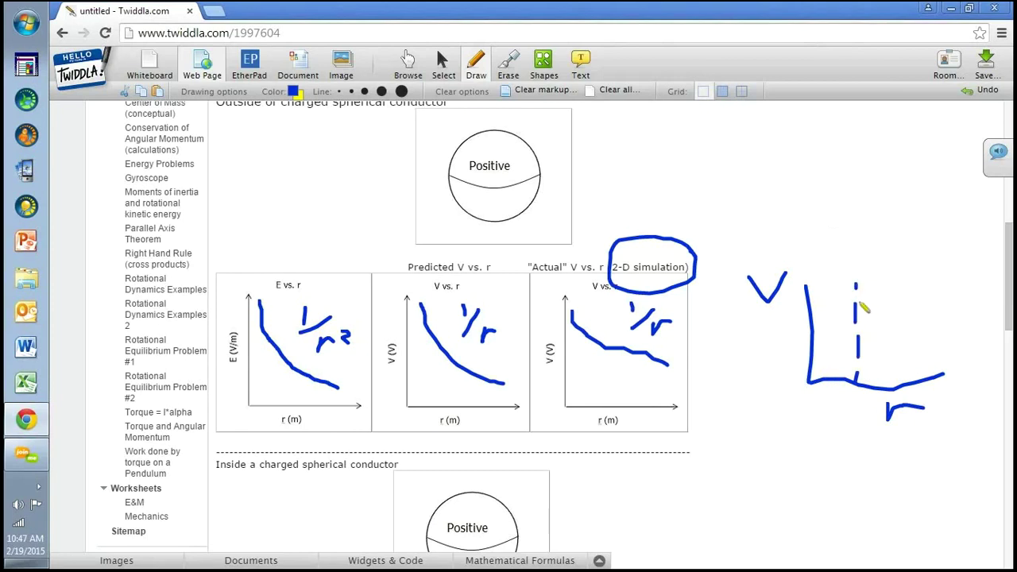
pyautogui.moveTo(858, 301); pyautogui.dragTo(928, 346)
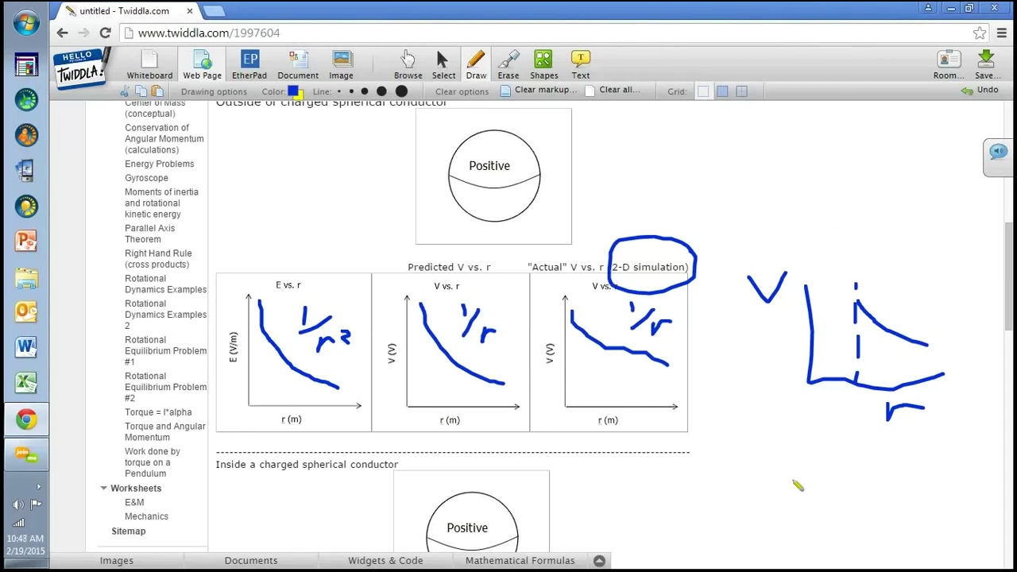
# - Underline the word "conductor" in the "Inside a charged spherical conductor" heading in blue
pyautogui.scroll(-1, 798, 486)
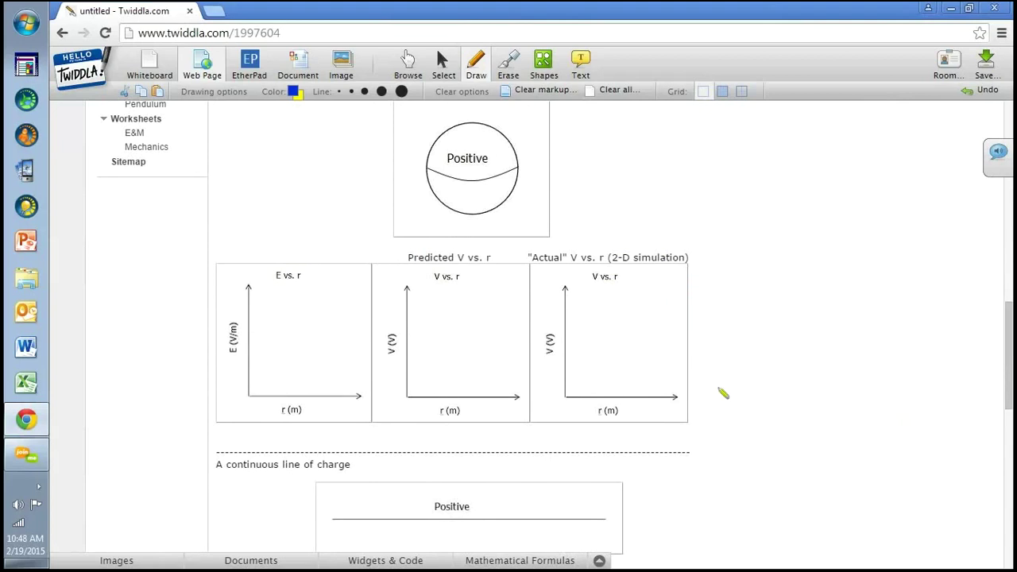
pyautogui.scroll(1, 734, 381)
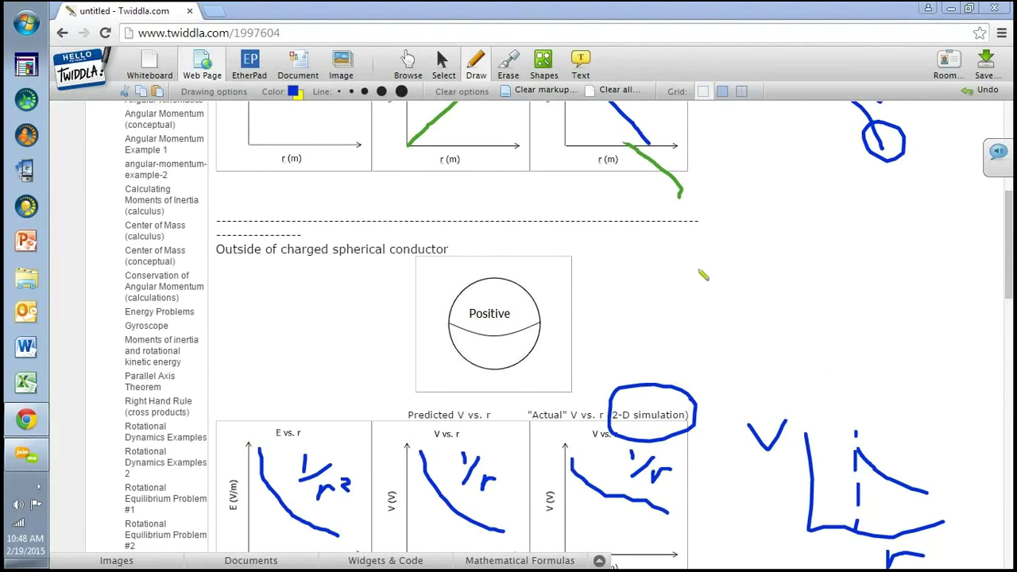
pyautogui.scroll(-5, 712, 296)
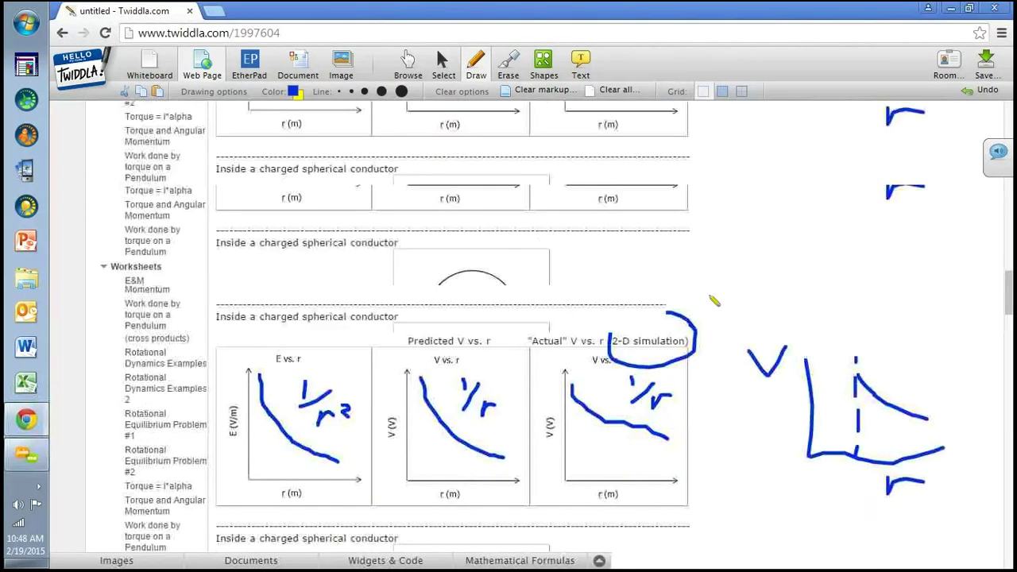
pyautogui.scroll(2, 713, 297)
pyautogui.scroll(-1, 712, 297)
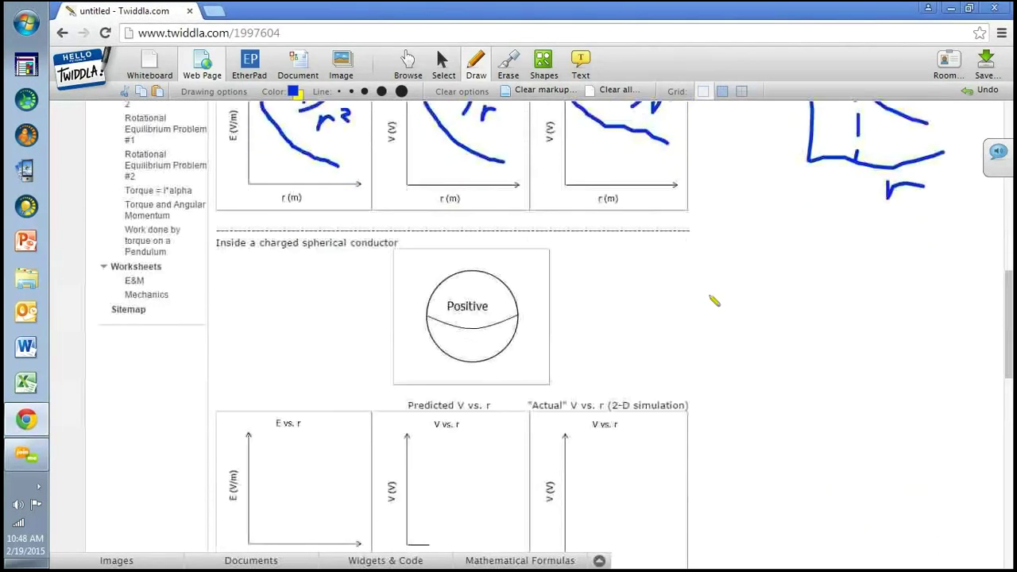
pyautogui.scroll(-1, 631, 359)
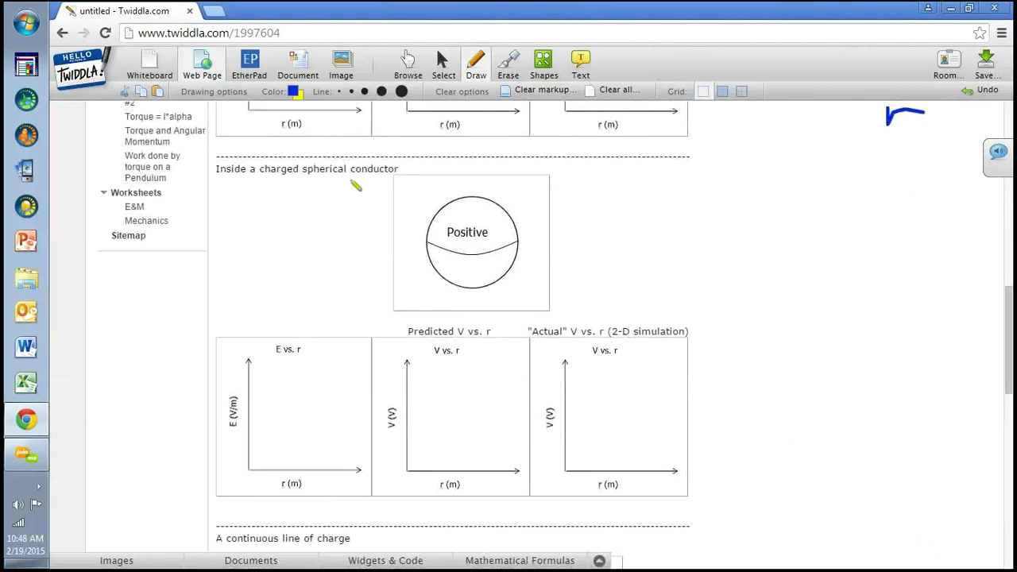
pyautogui.moveTo(349, 180); pyautogui.dragTo(397, 177)
# - Draw flat blue lines along the r axis of the inside-sphere E vs. r and Predicted V vs. r graphs, and underline the "2-D simulation" label
pyautogui.moveTo(249, 469); pyautogui.dragTo(359, 470)
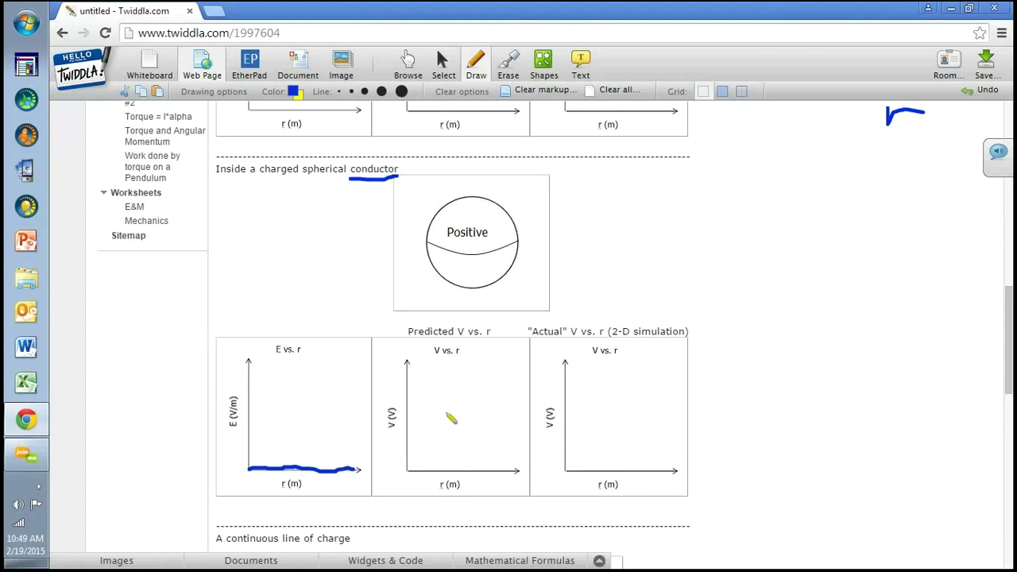
pyautogui.moveTo(409, 470); pyautogui.dragTo(423, 470)
pyautogui.moveTo(494, 470); pyautogui.dragTo(516, 470)
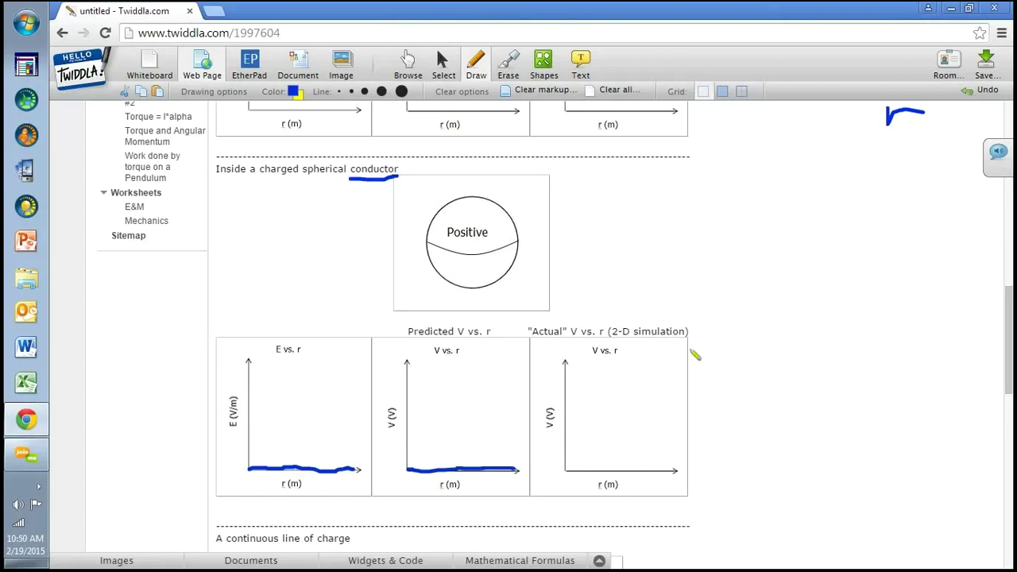
pyautogui.click(636, 341)
pyautogui.moveTo(681, 347); pyautogui.dragTo(692, 346)
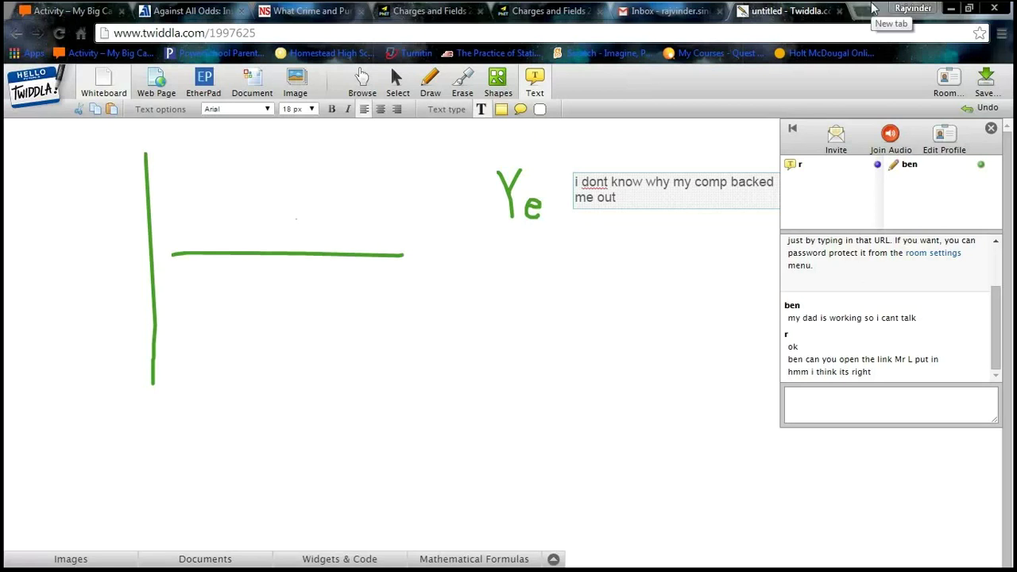
pyautogui.moveTo(886, 23)
pyautogui.mouseDown()
pyautogui.moveTo(874, 31)
pyautogui.moveTo(1002, 38)
pyautogui.moveTo(963, 32)
pyautogui.mouseUp()
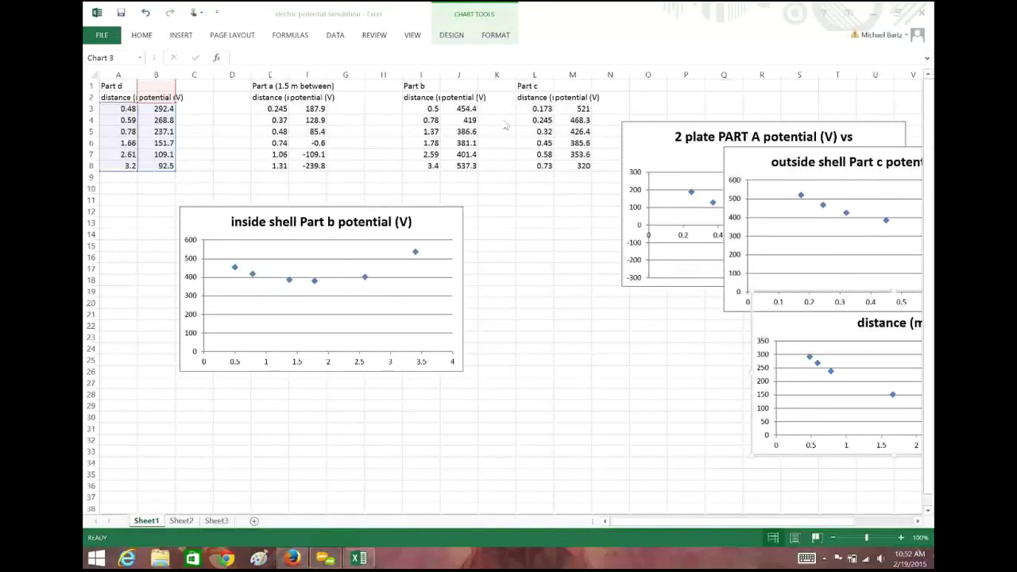
# - Lower the system volume to 14
pyautogui.press('XF86AudioLowerVolume')
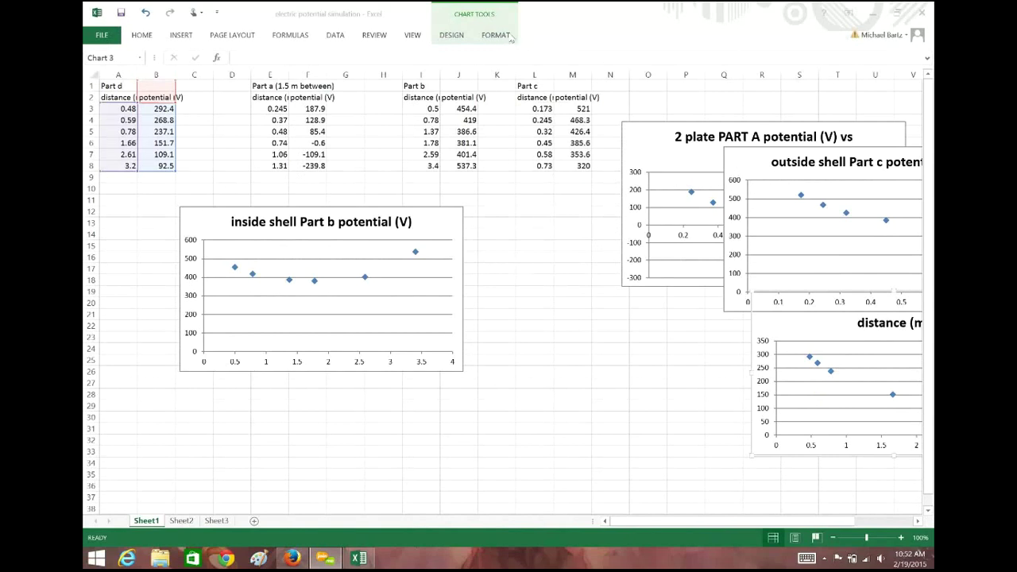
pyautogui.press('XF86AudioLowerVolume')
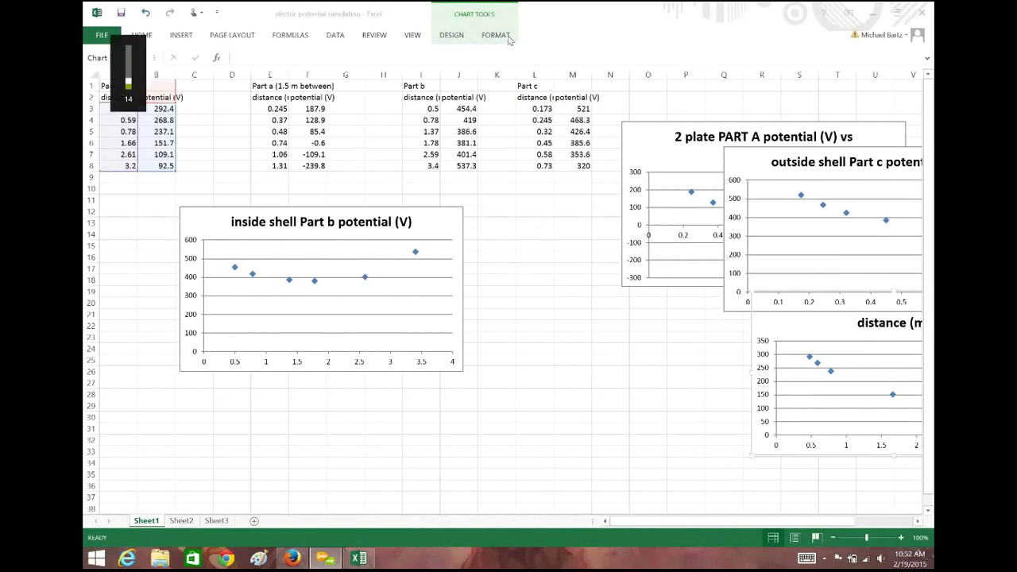
# - Enter the notes "I can type", "I went all the way across the circle" and "yes" in consecutive cells from K12 down
pyautogui.click(509, 211)
pyautogui.write('I can type')
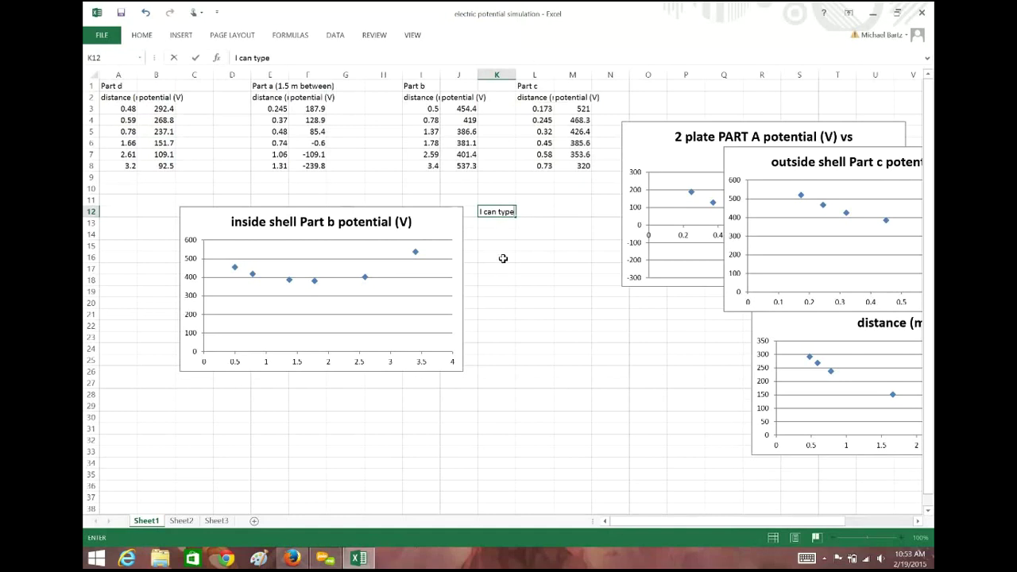
pyautogui.press('Return')
pyautogui.write('I went all the way across the circle')
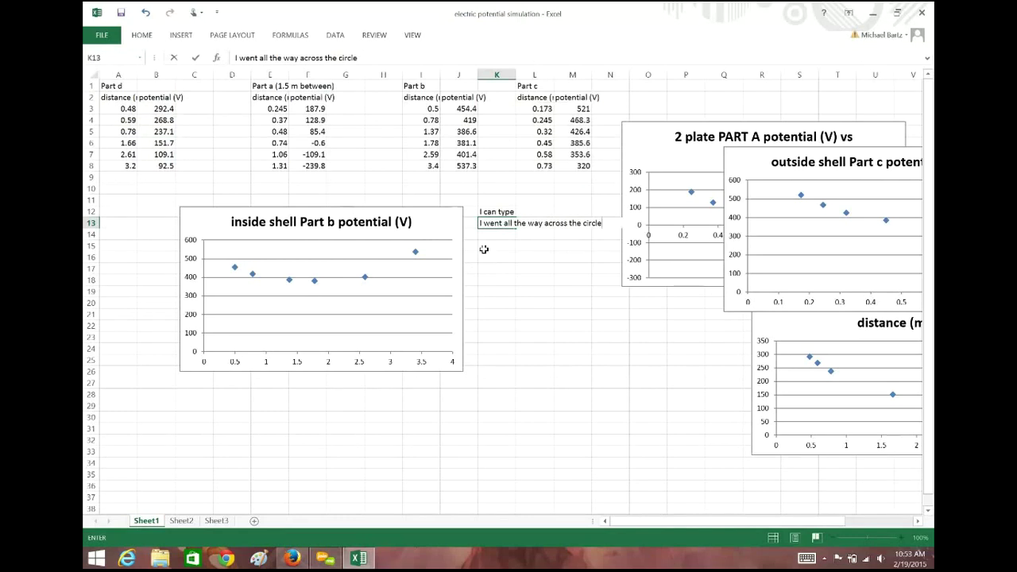
pyautogui.press('Return')
pyautogui.write('yes')
pyautogui.press('Return')
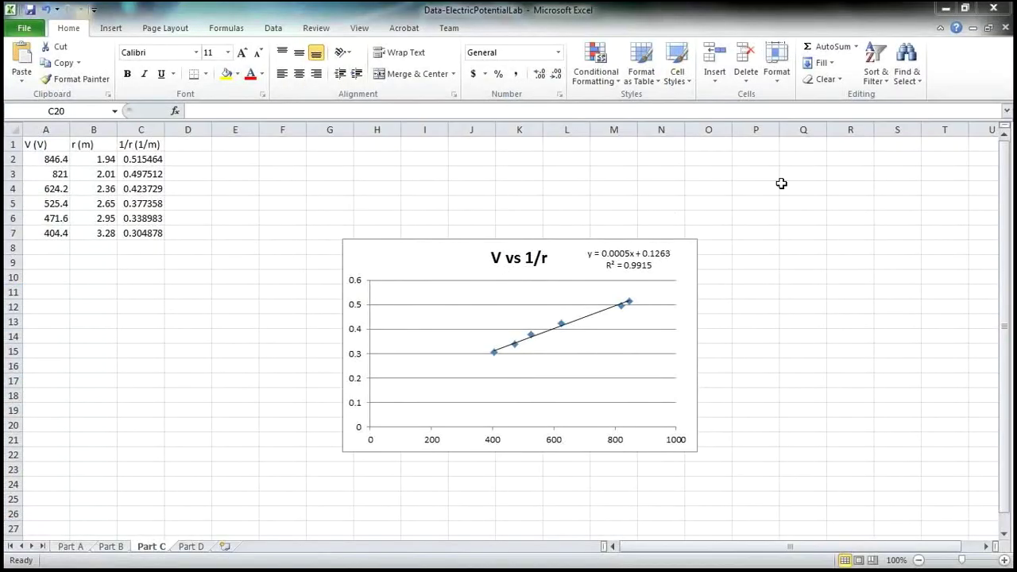
# - Review the V vs 1/r chart on the Part C sheet and open the Part B sheet
pyautogui.click(884, 486)
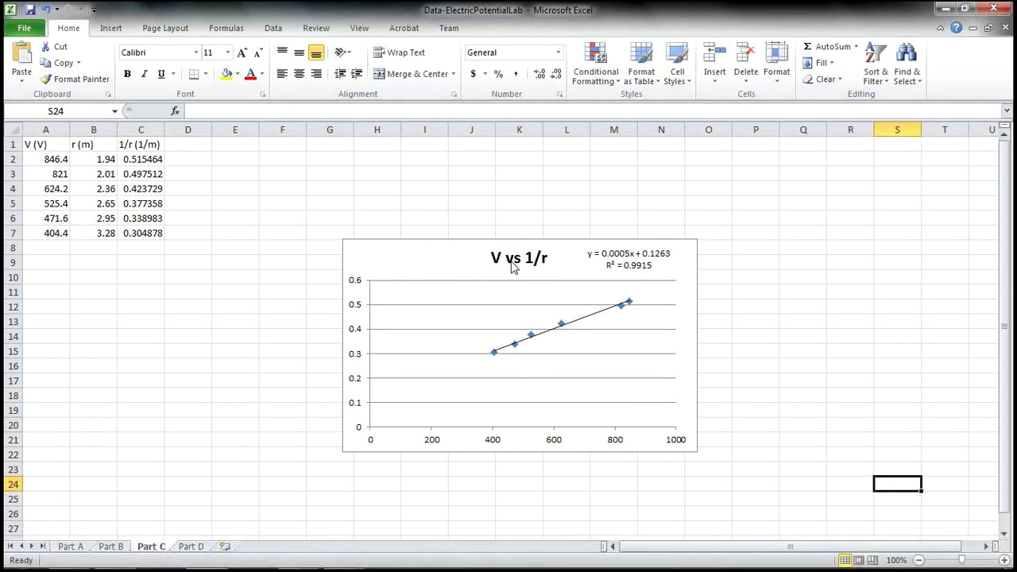
pyautogui.click(777, 232)
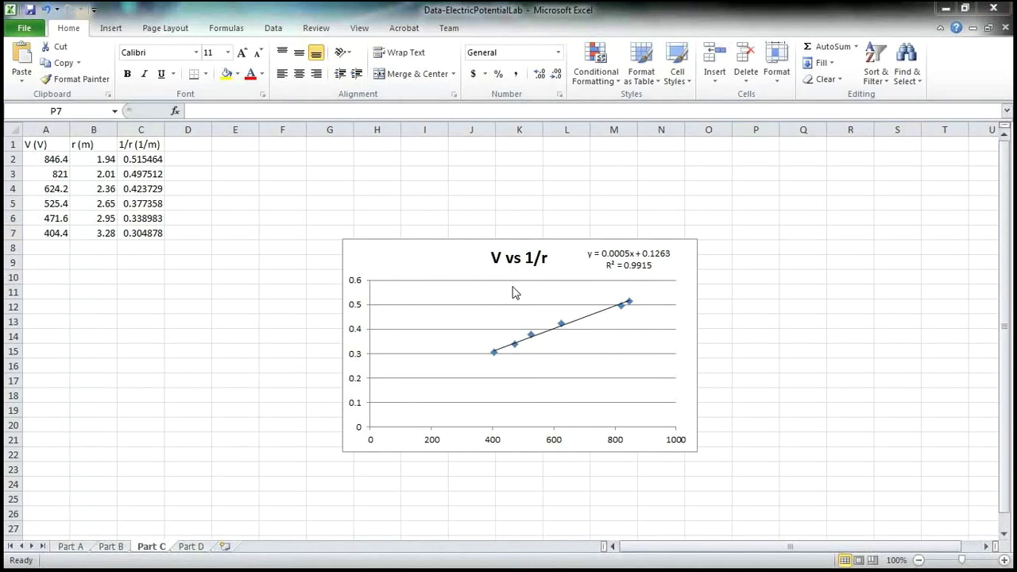
pyautogui.click(780, 236)
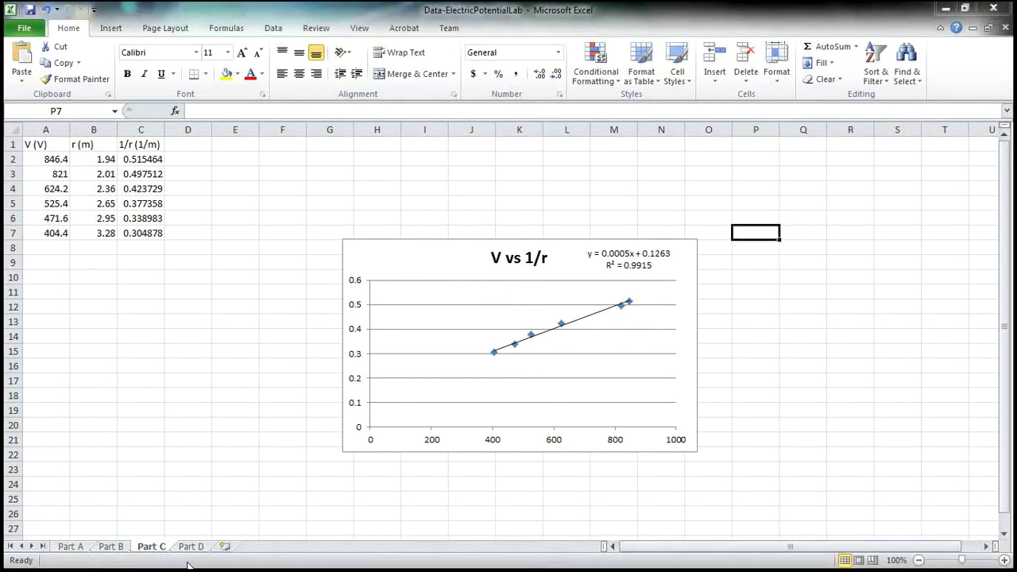
pyautogui.click(115, 546)
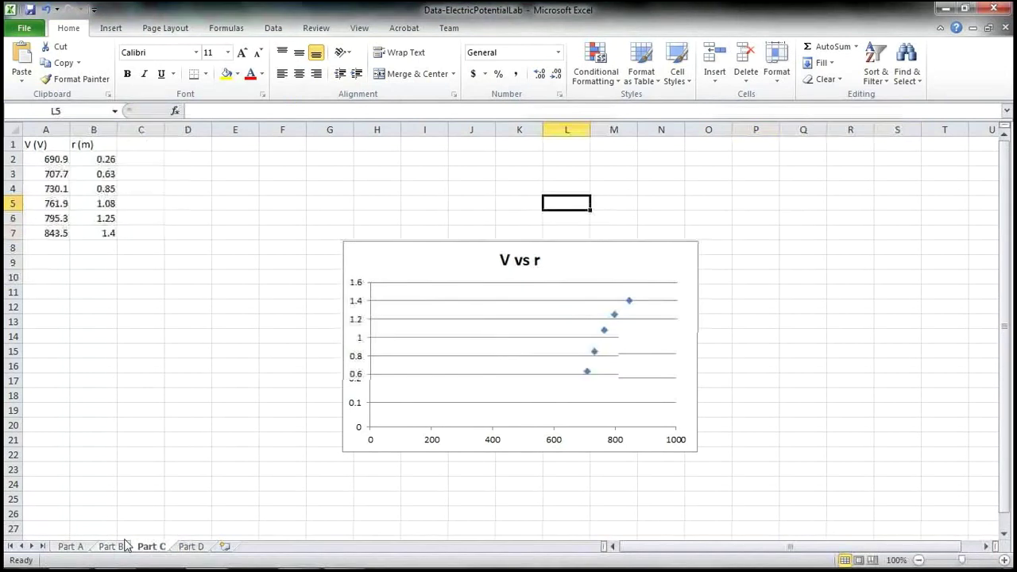
# - Examine the V vs r chart and the voltage and distance data it plots on the Part B sheet
pyautogui.click(273, 338)
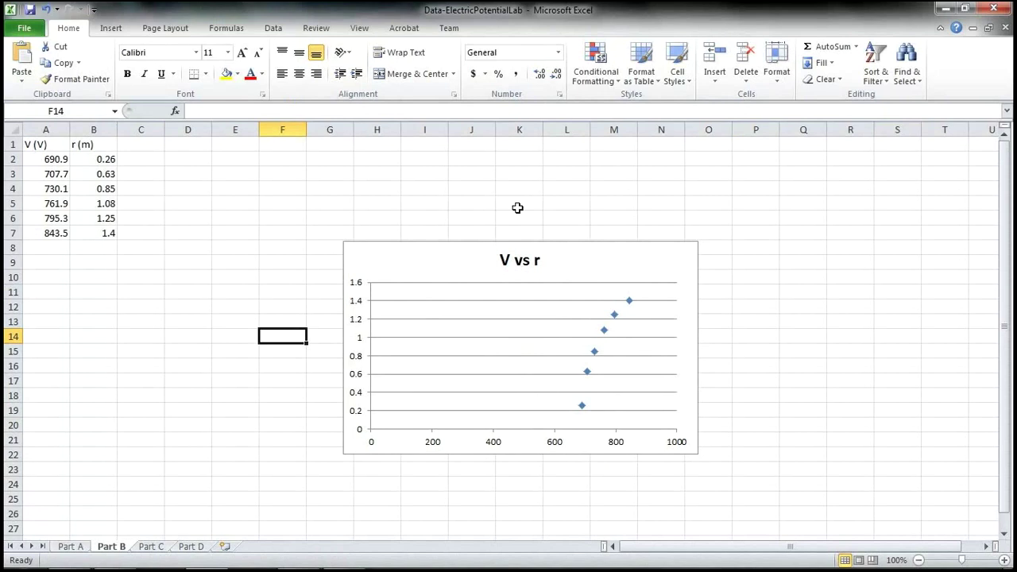
pyautogui.click(203, 187)
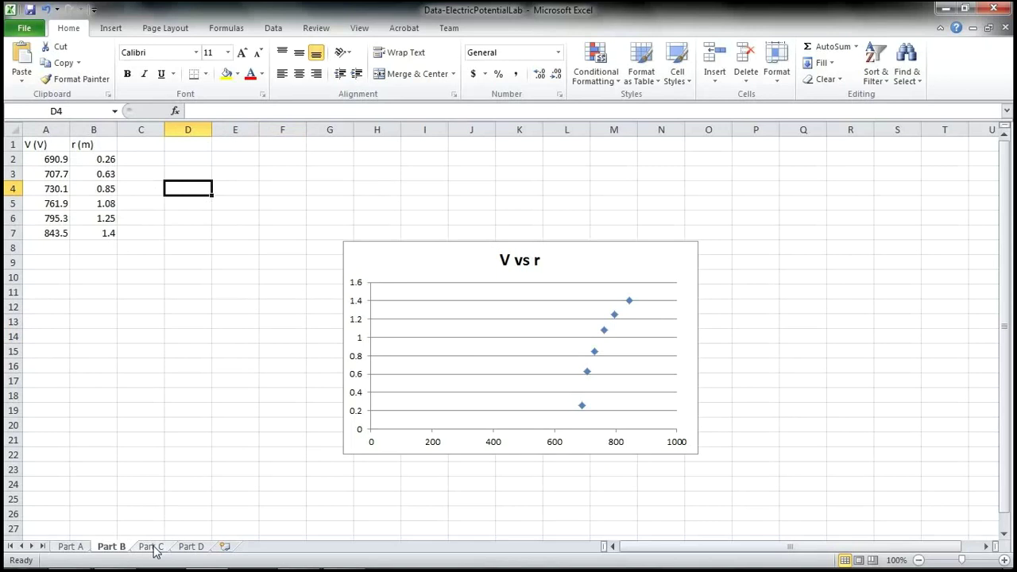
pyautogui.click(442, 262)
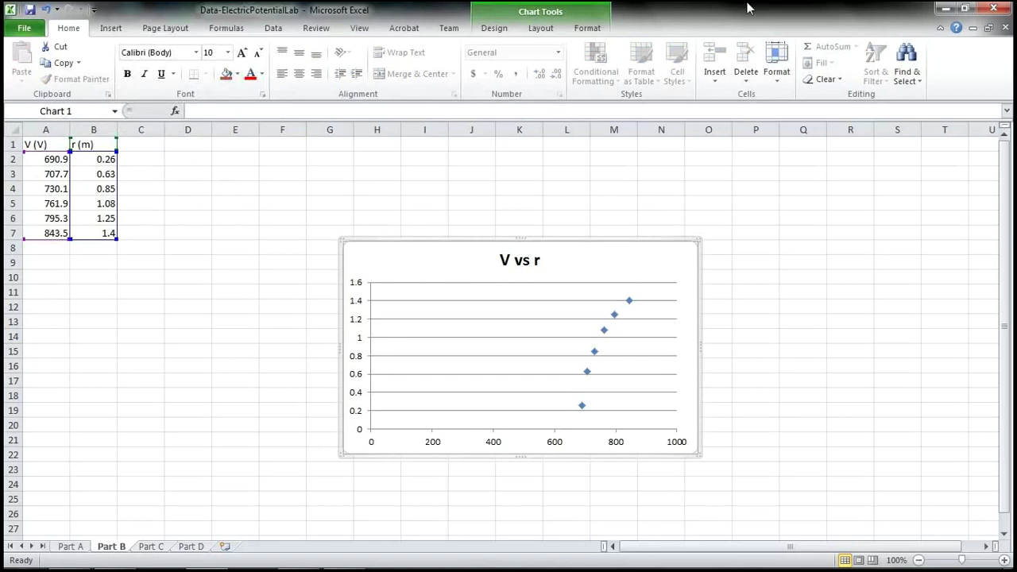
pyautogui.click(651, 187)
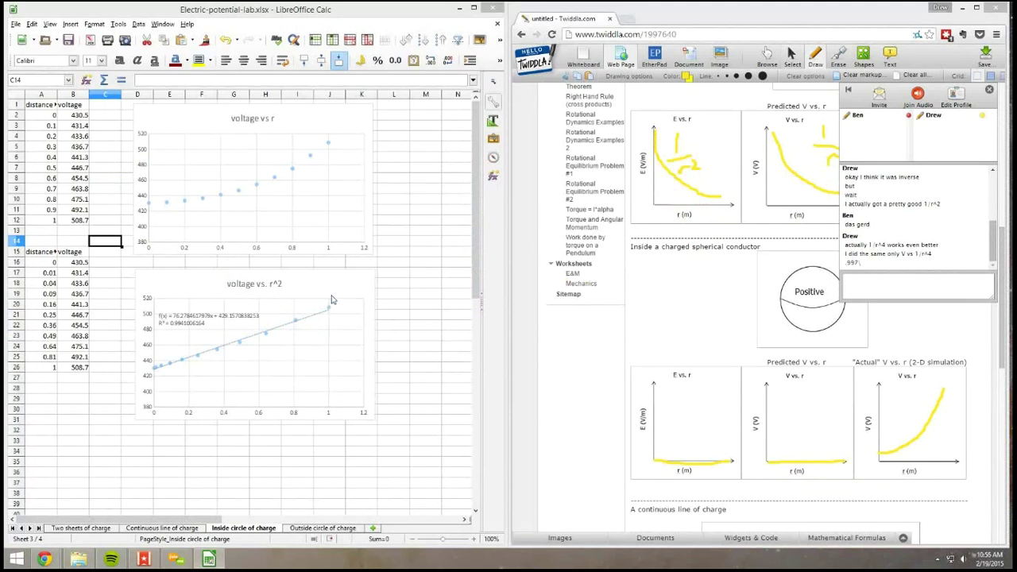
# - Compare the voltage vs. r^2 and voltage vs r charts on the Inside circle of charge sheet in LibreOffice Calc
pyautogui.click(333, 299)
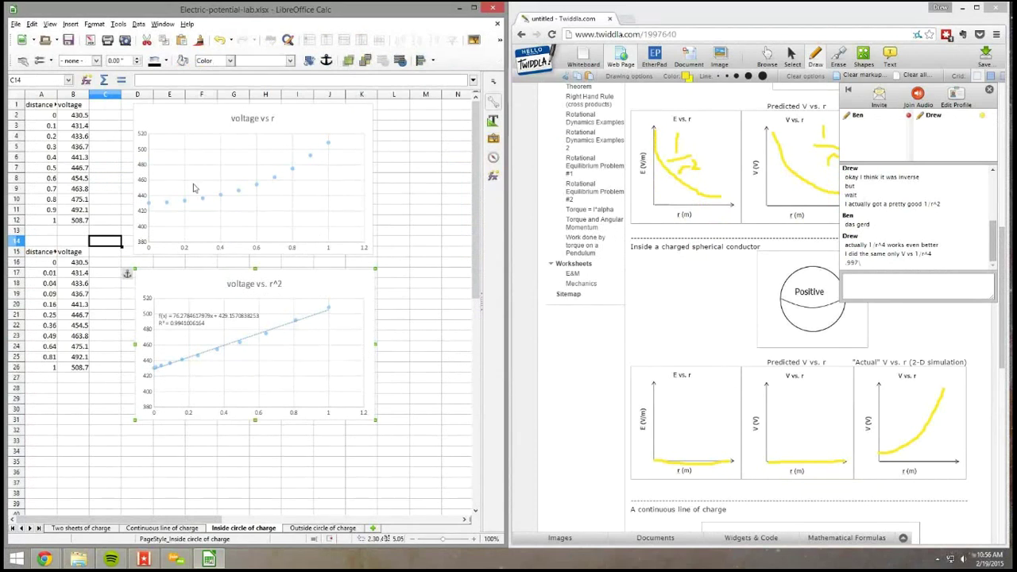
pyautogui.click(206, 112)
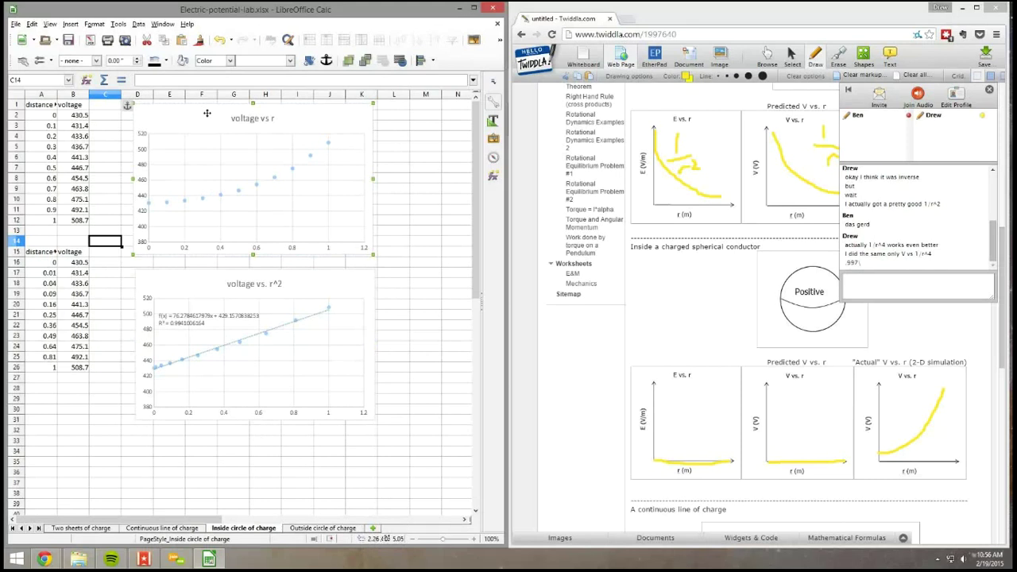